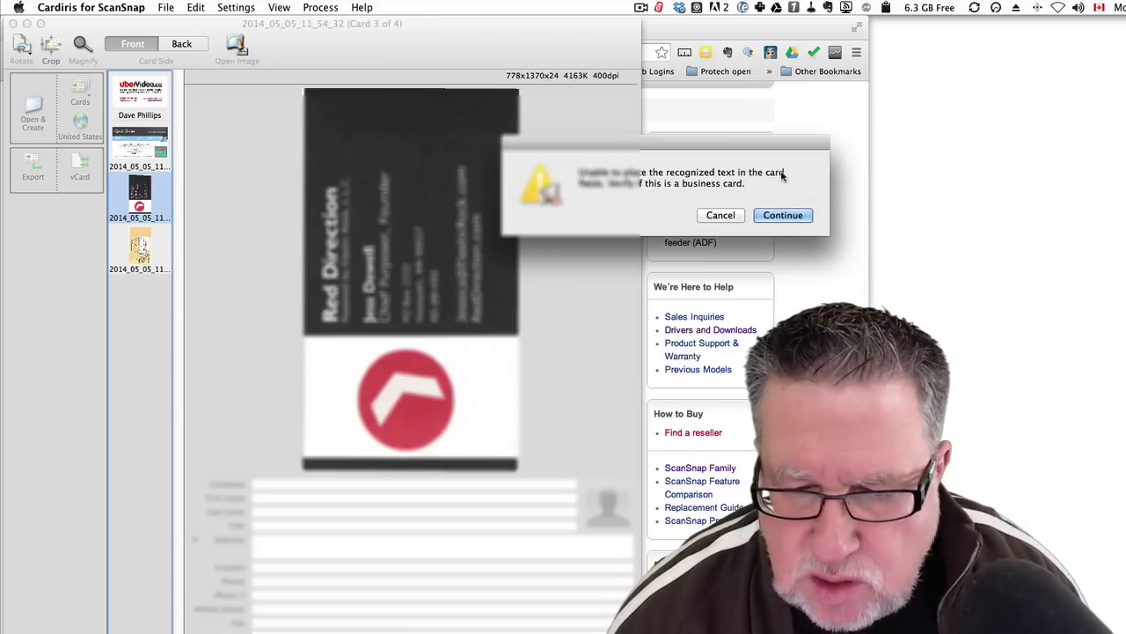
- Dismiss both recognition warnings, then delete the handwritten fourth card and confirm the deletion
click(783, 216)
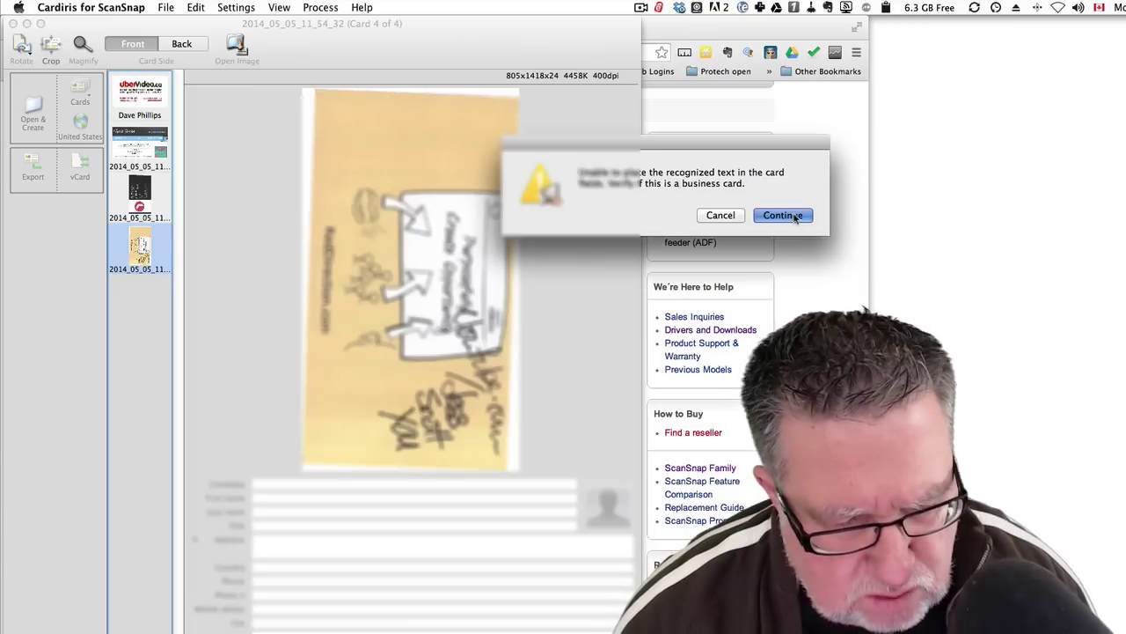
click(784, 216)
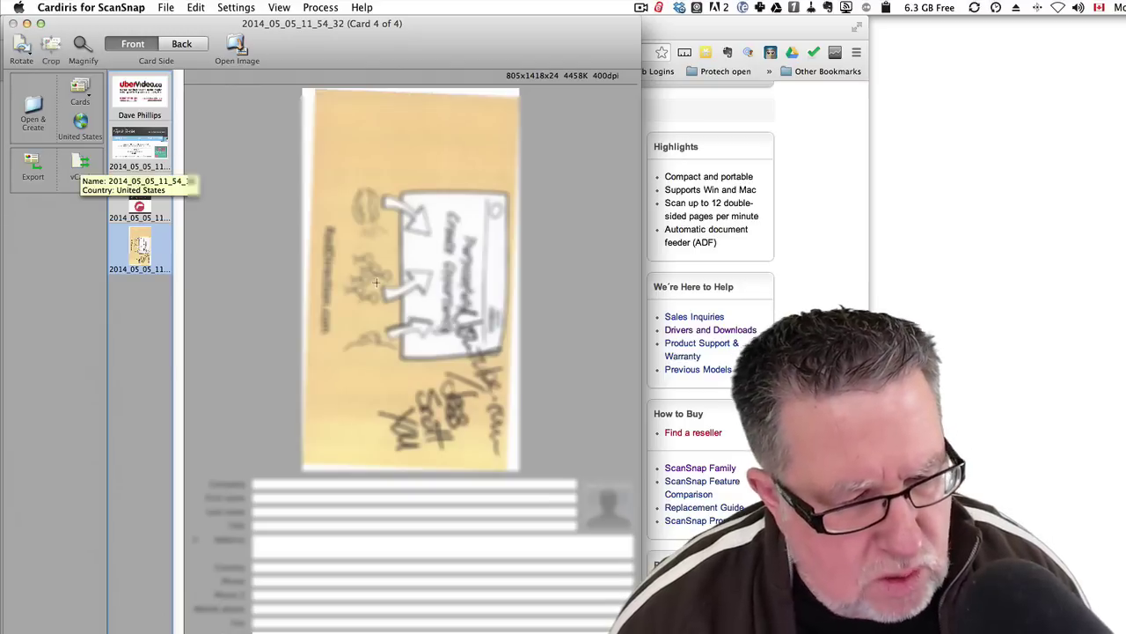
key(Delete)
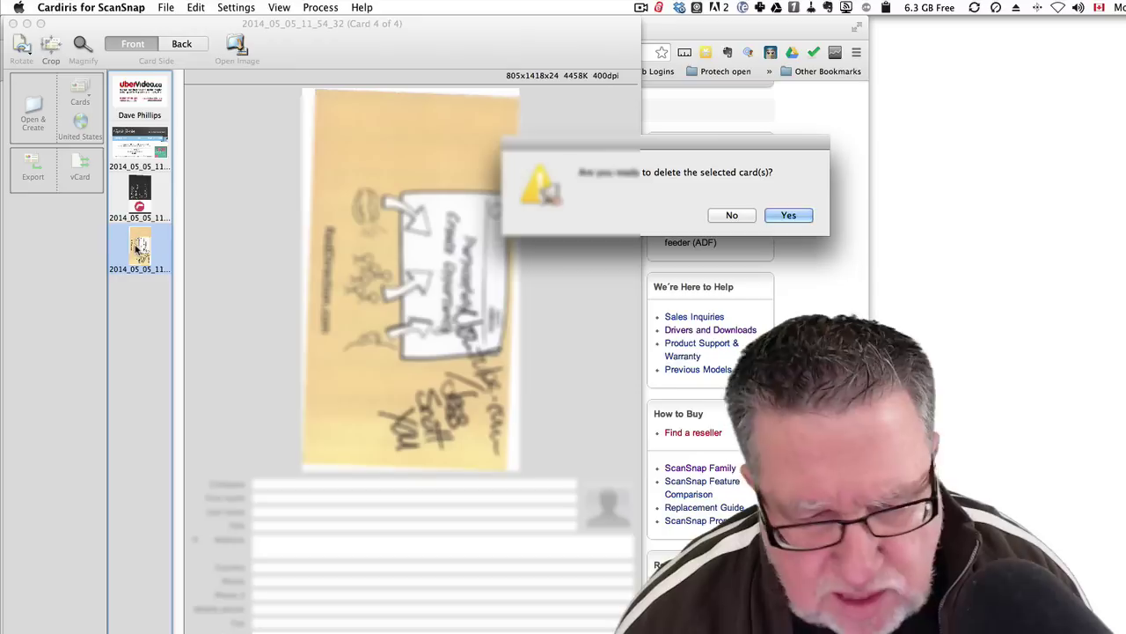
click(788, 215)
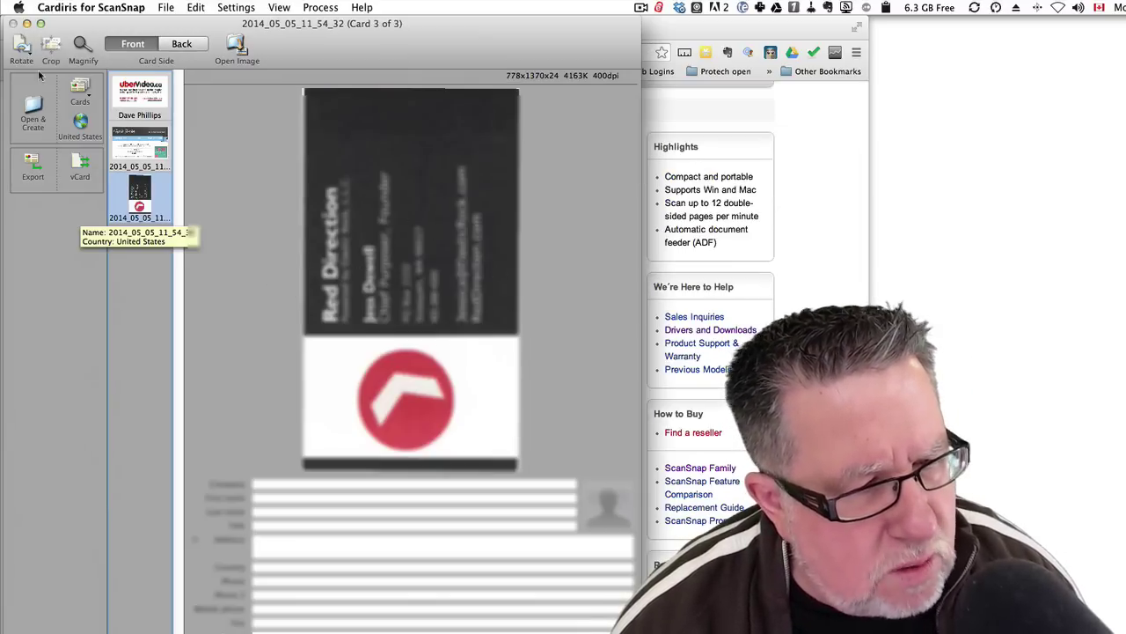
- Rotate the Red Direction card left to landscape and keep Business Cards as the document type
click(25, 48)
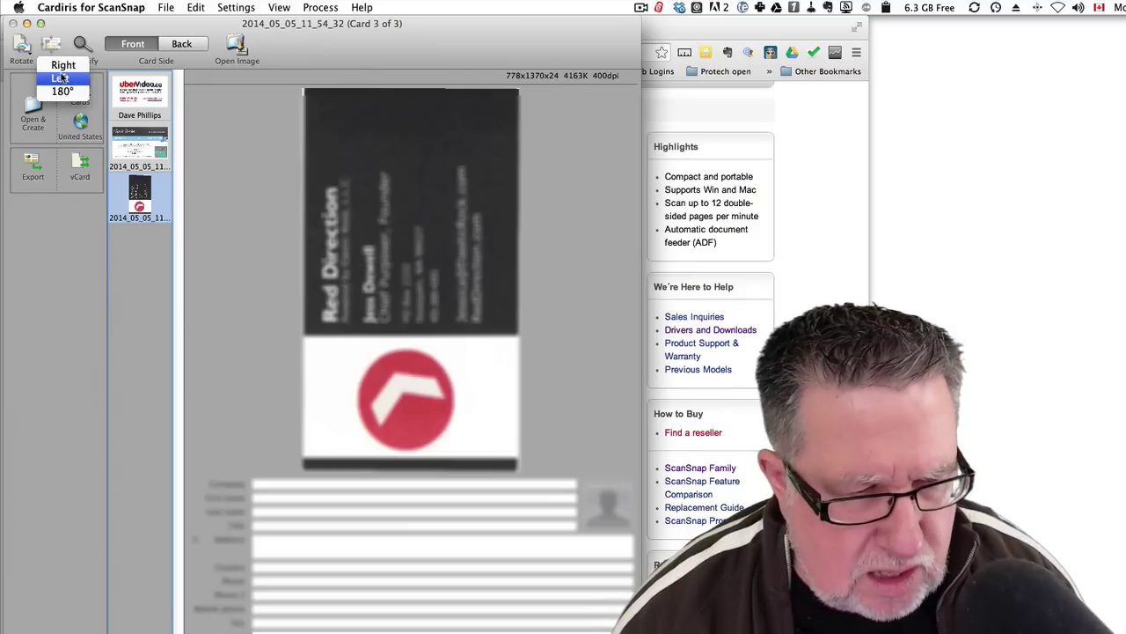
click(63, 66)
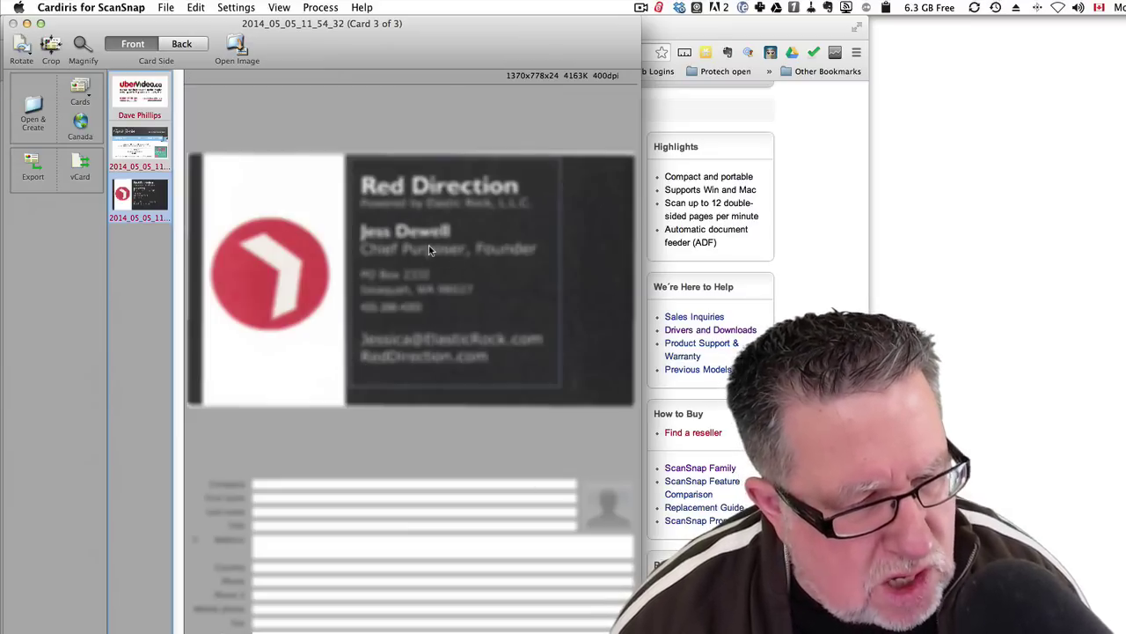
click(88, 92)
click(88, 119)
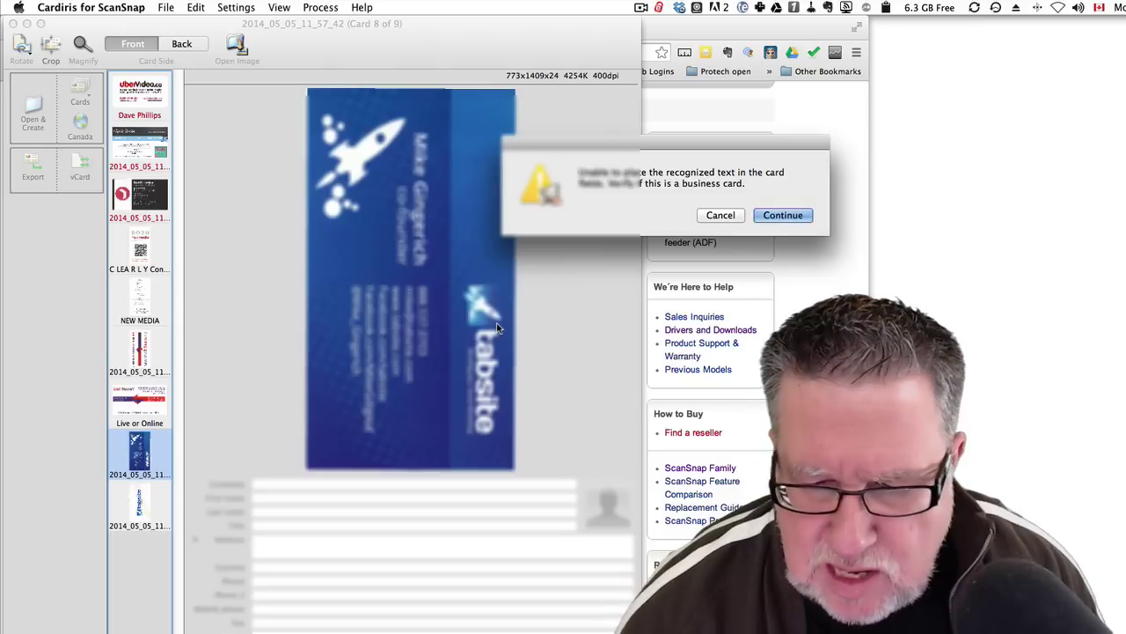
- Dismiss the last two warnings and rotate the blue Tabsite card left to landscape
click(785, 216)
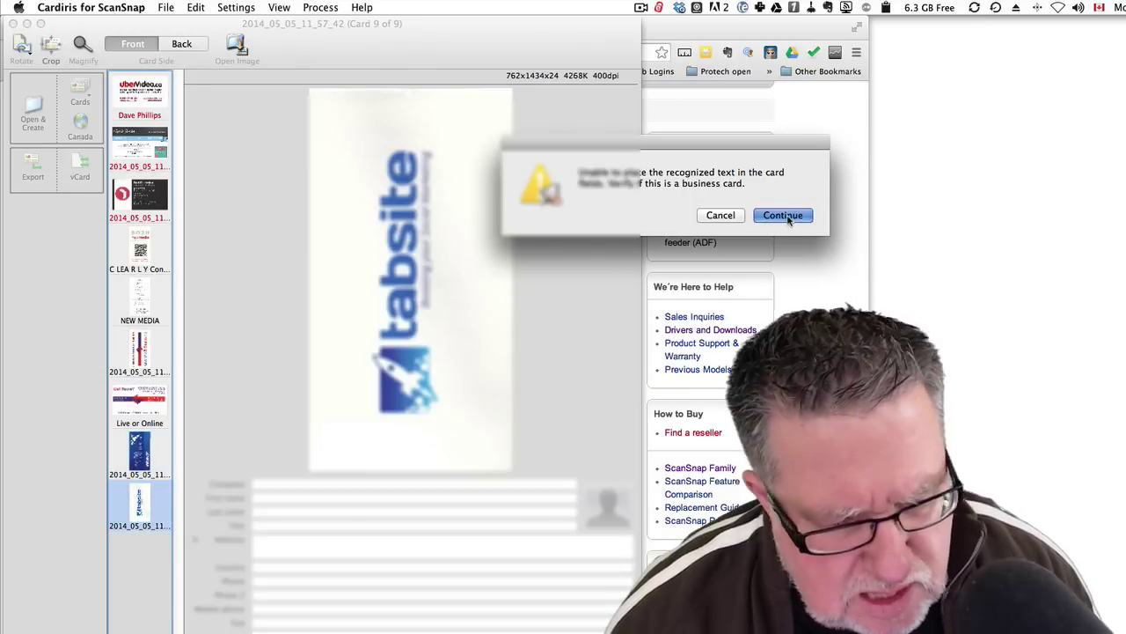
click(784, 216)
click(141, 453)
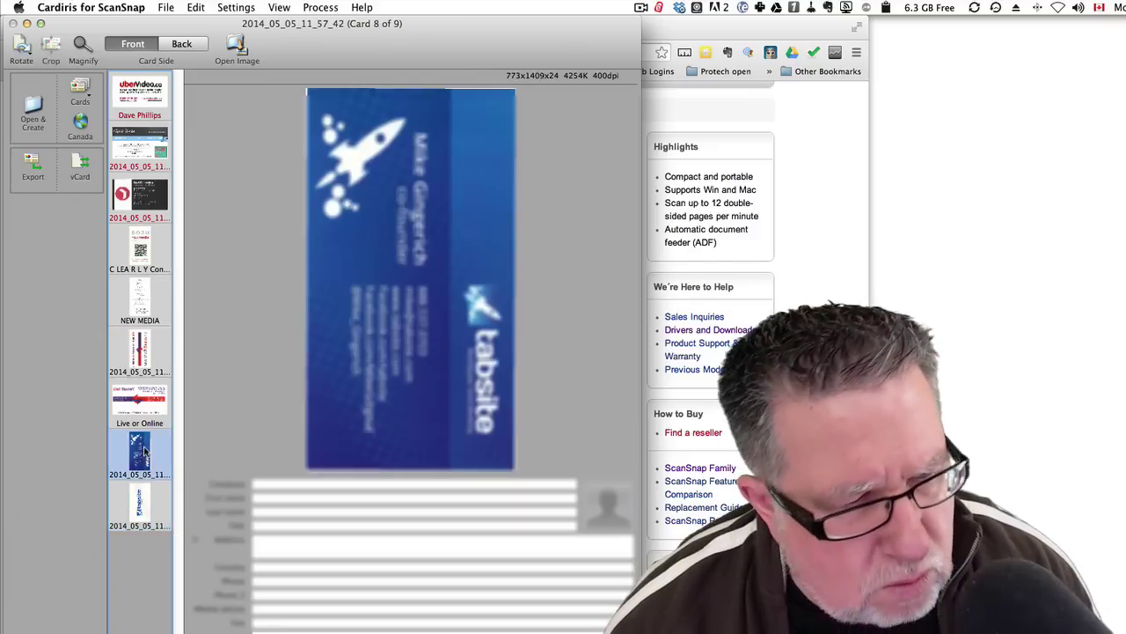
click(22, 46)
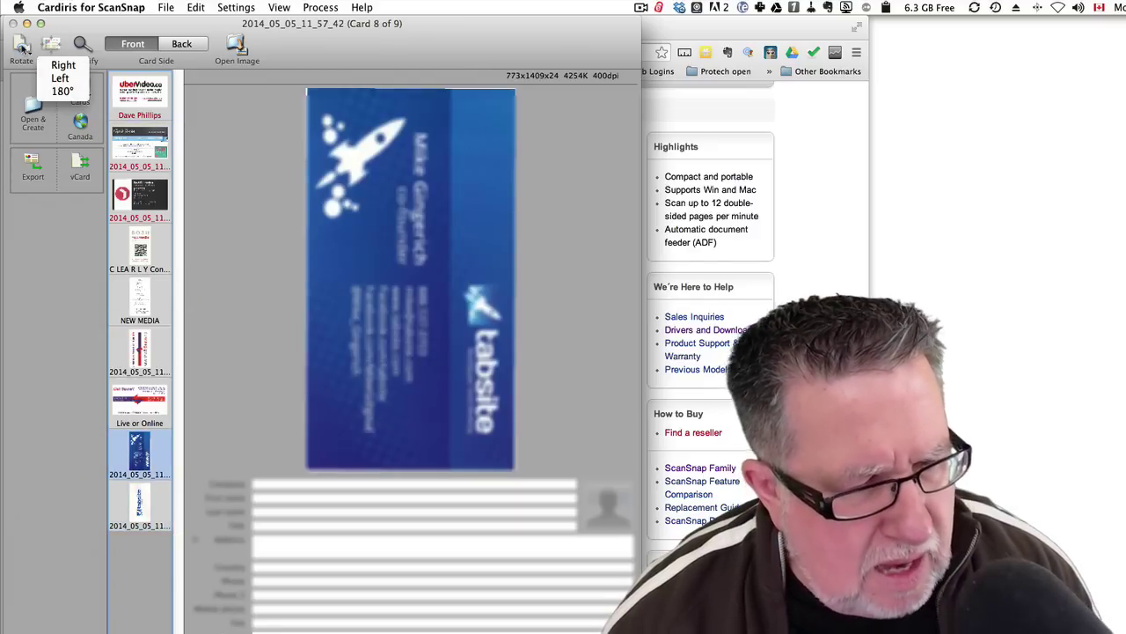
click(59, 80)
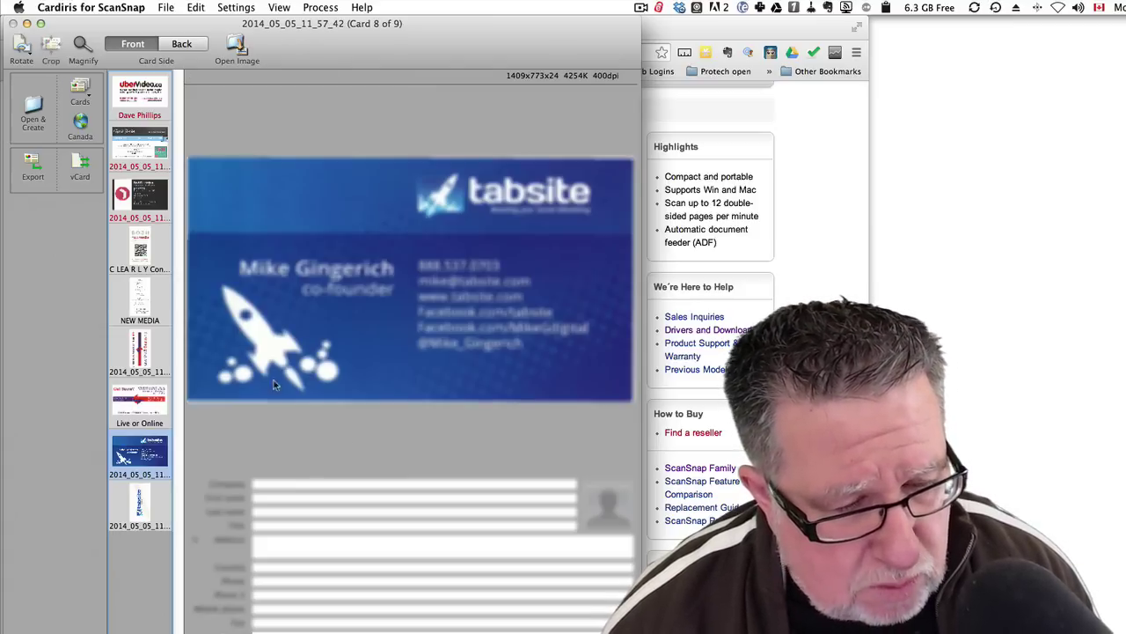
click(139, 259)
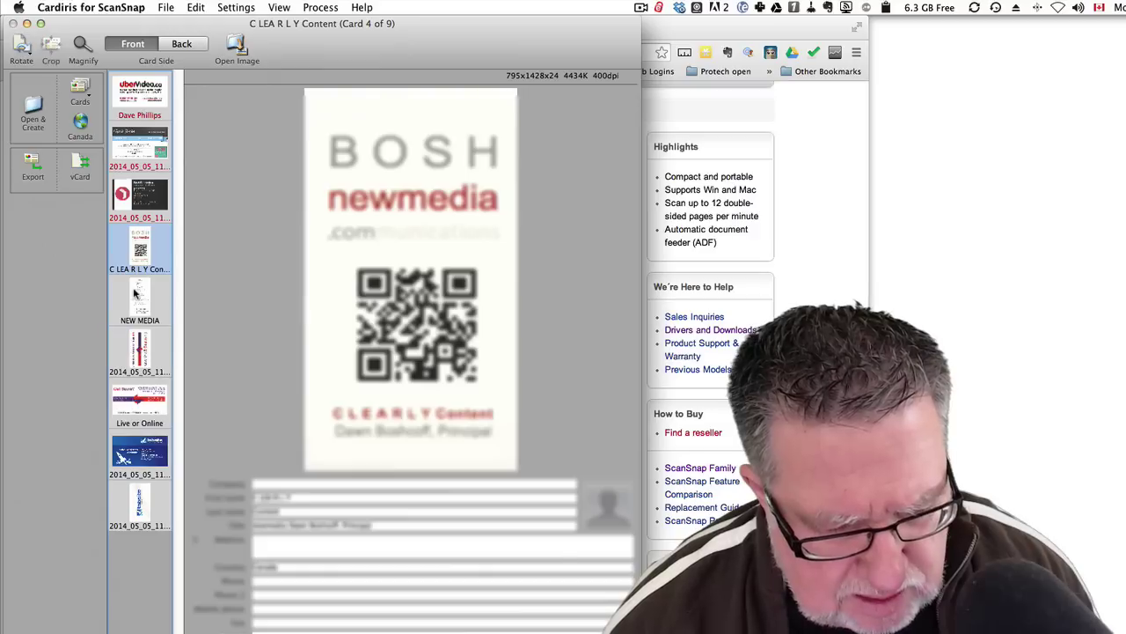
- Select the NEW MEDIA card to review its recognised contact fields
click(134, 293)
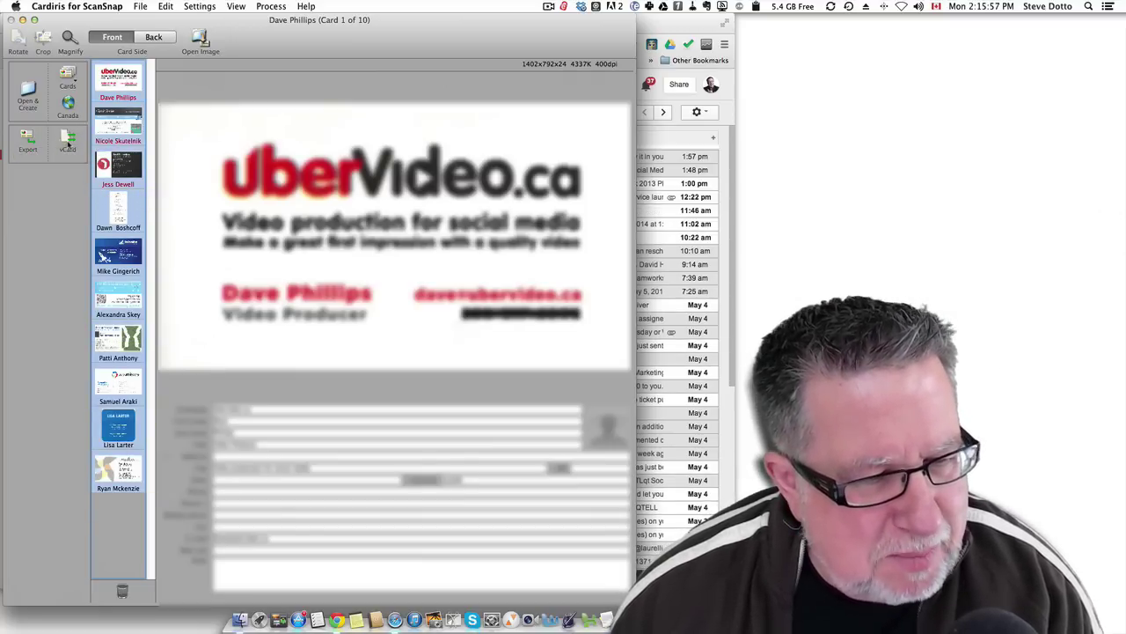
- Export the ten cards as a vCard, saving Contacts.vcf on the Desktop
click(68, 141)
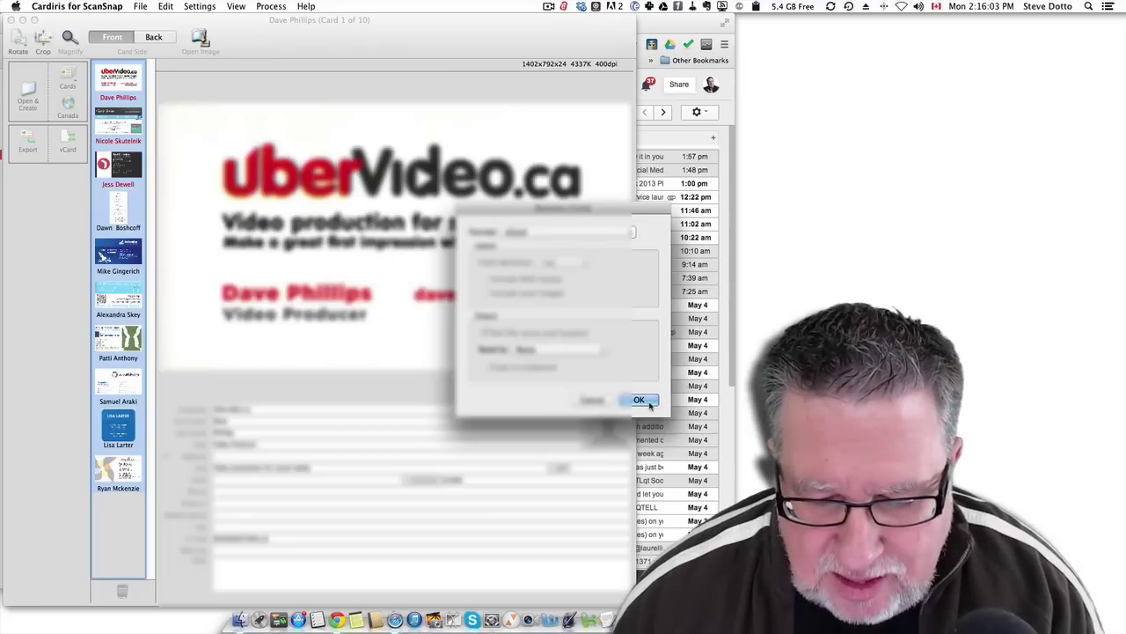
click(593, 400)
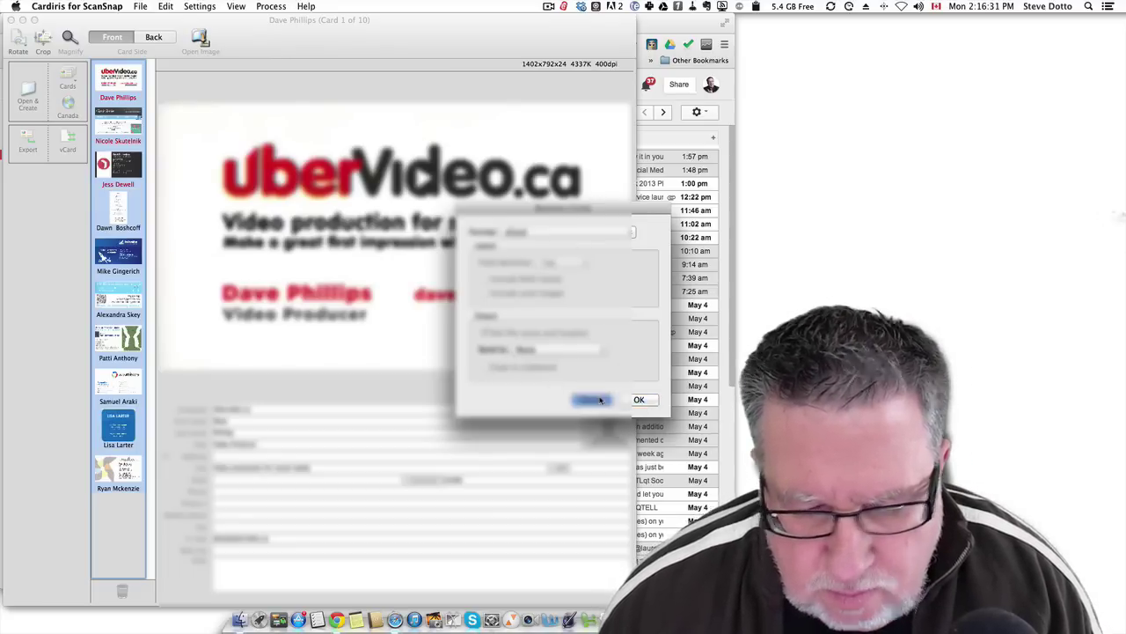
click(27, 141)
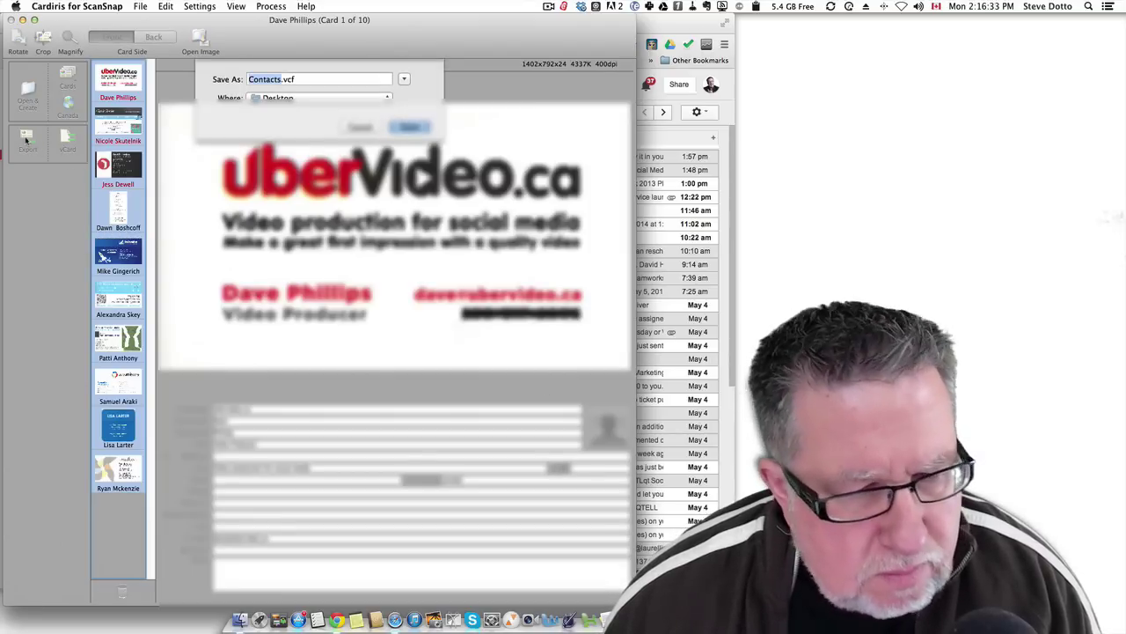
click(407, 129)
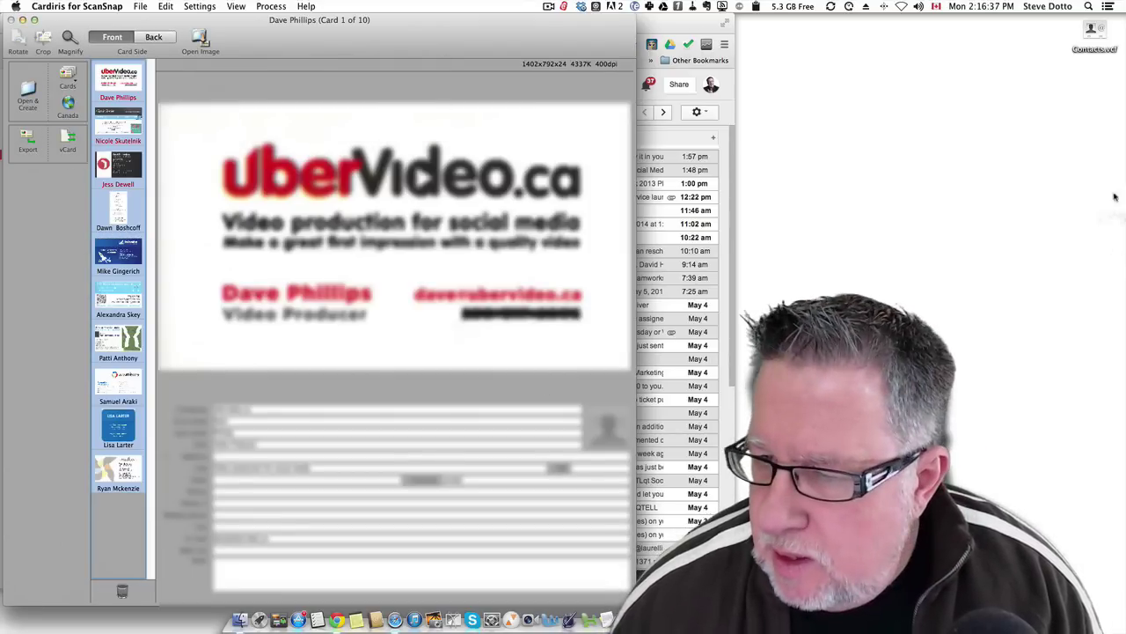
- Bring the Gmail window forward and switch from Gmail to the My Contacts list
drag(1093, 34, 1073, 70)
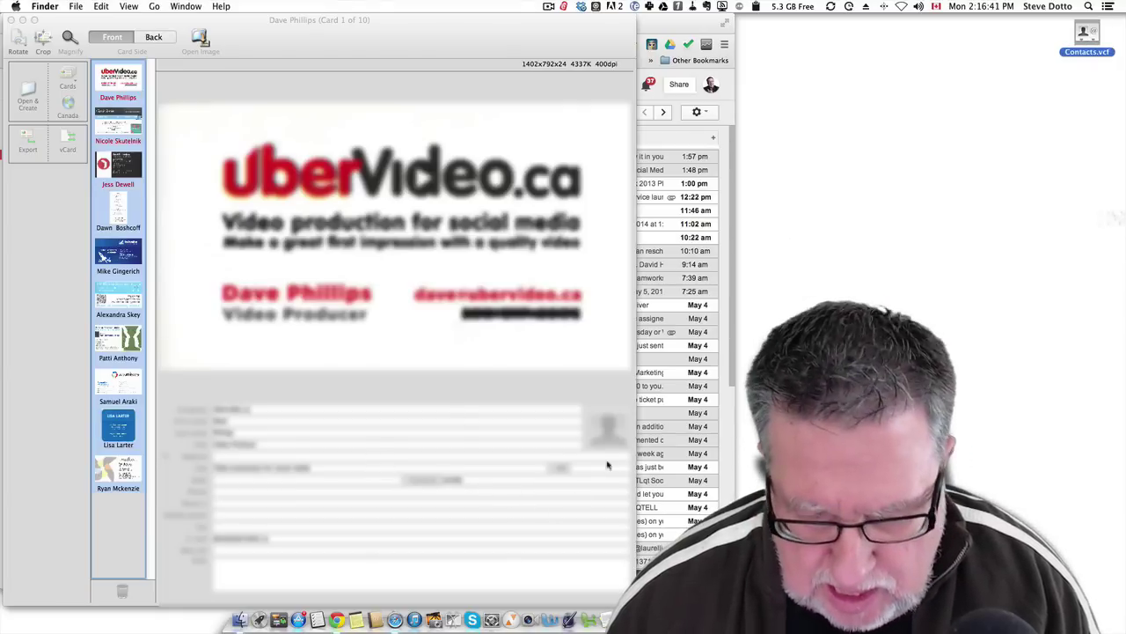
click(708, 25)
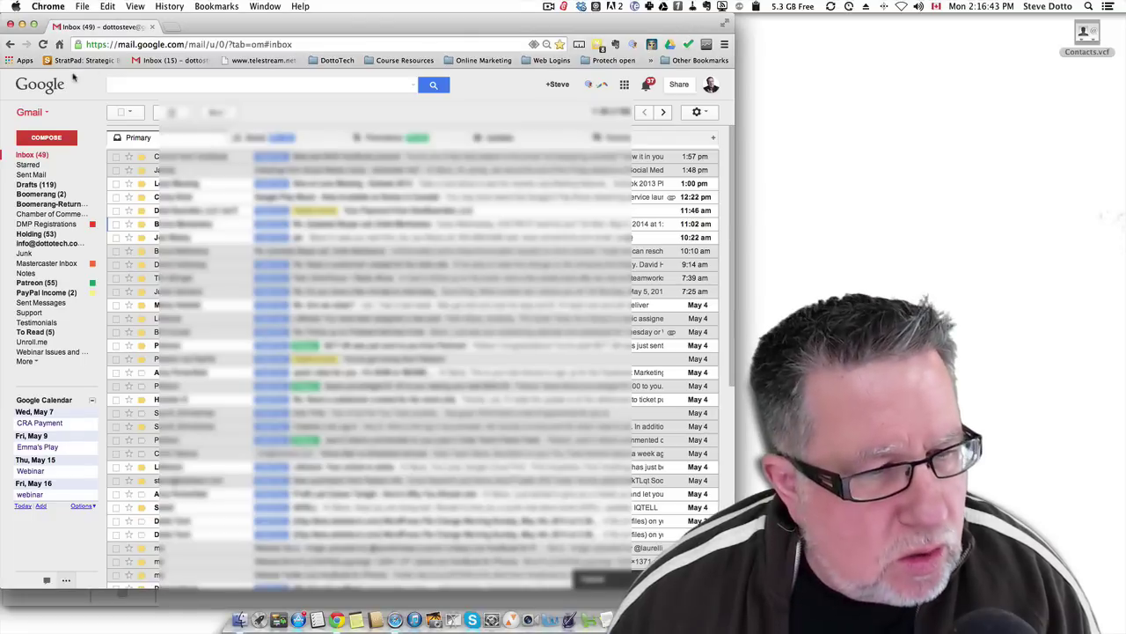
click(31, 112)
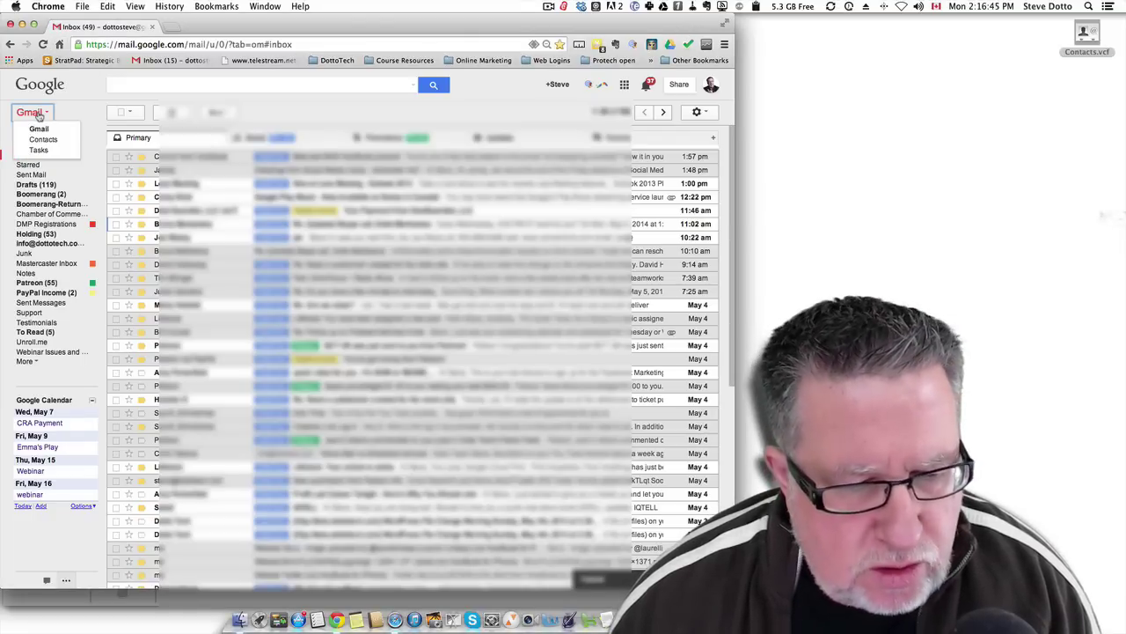
click(39, 130)
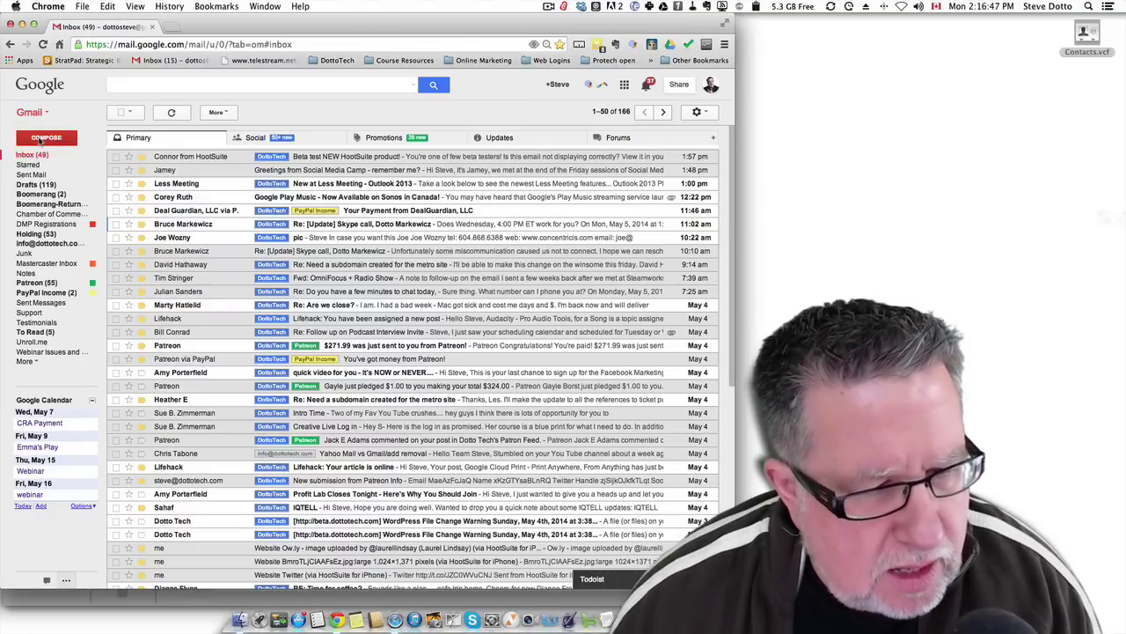
click(39, 140)
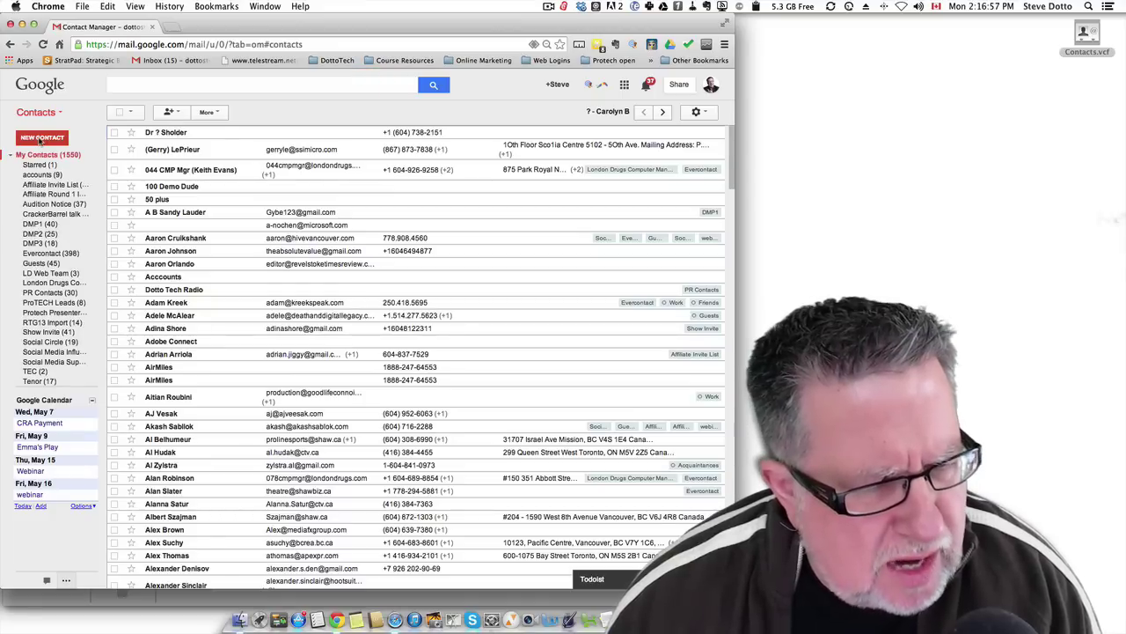
- Import Contacts.vcf from the Desktop through More > Import in Google Contacts
click(221, 112)
click(227, 156)
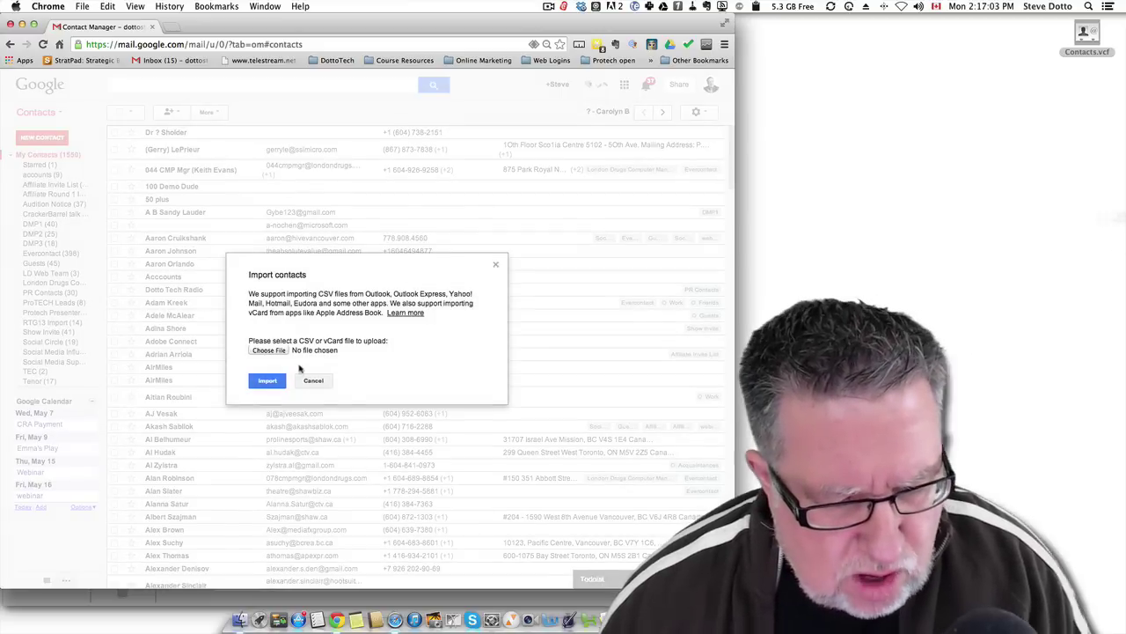
click(275, 351)
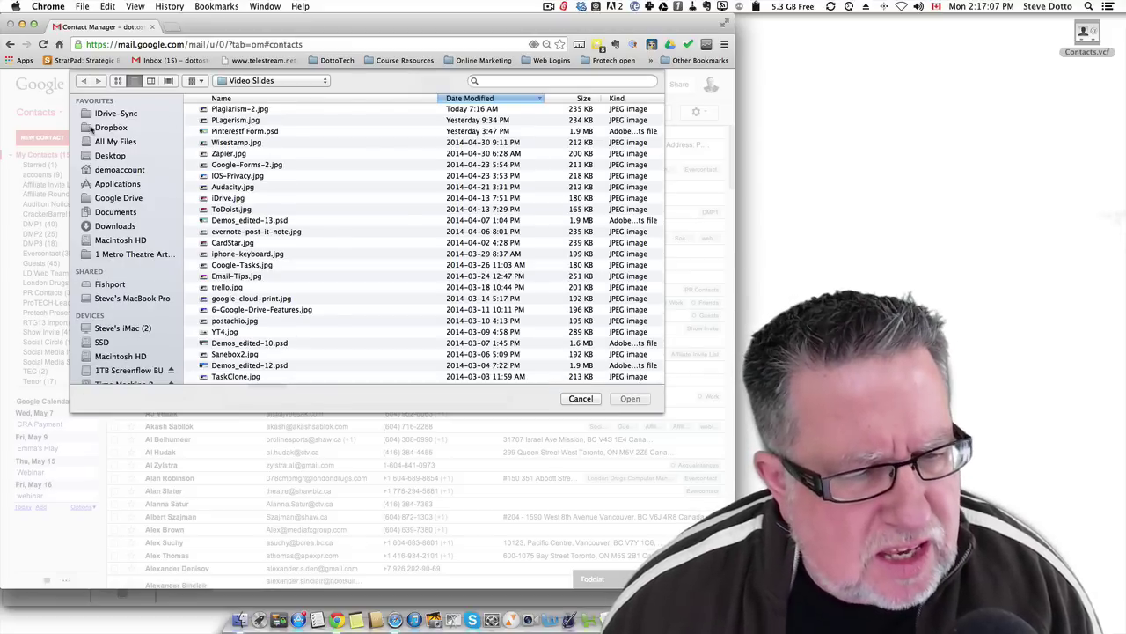
click(106, 155)
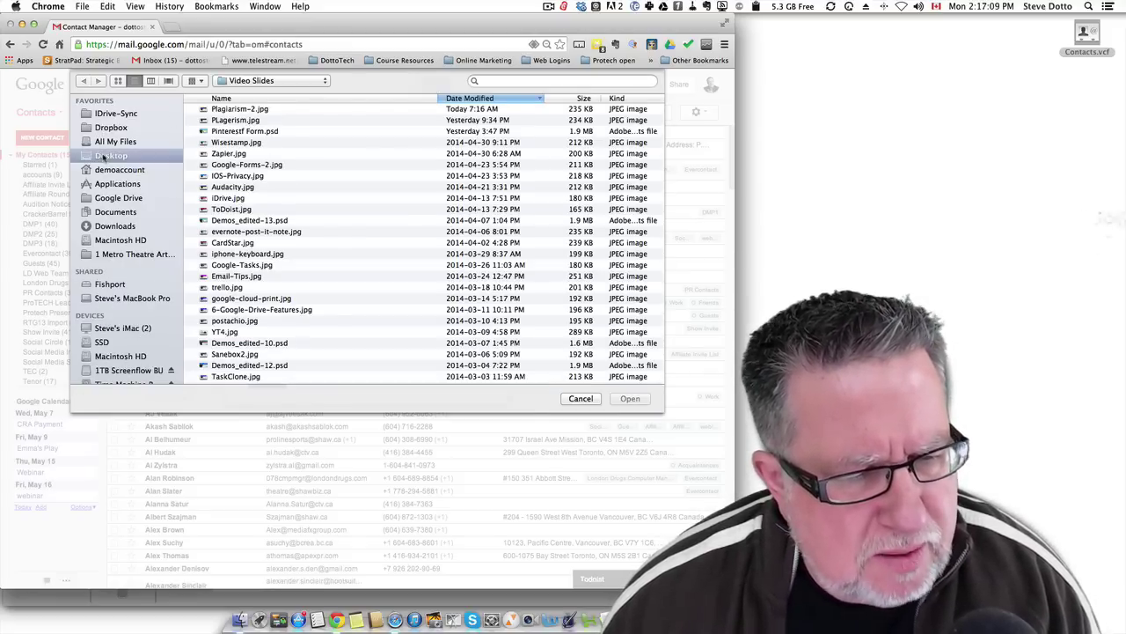
click(233, 109)
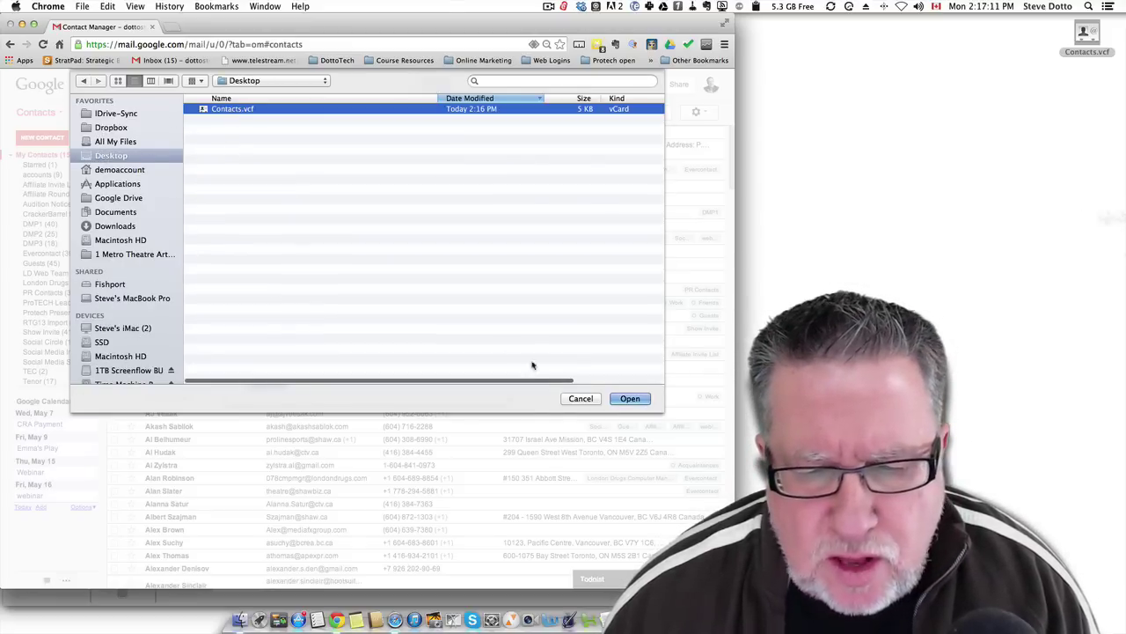
click(630, 399)
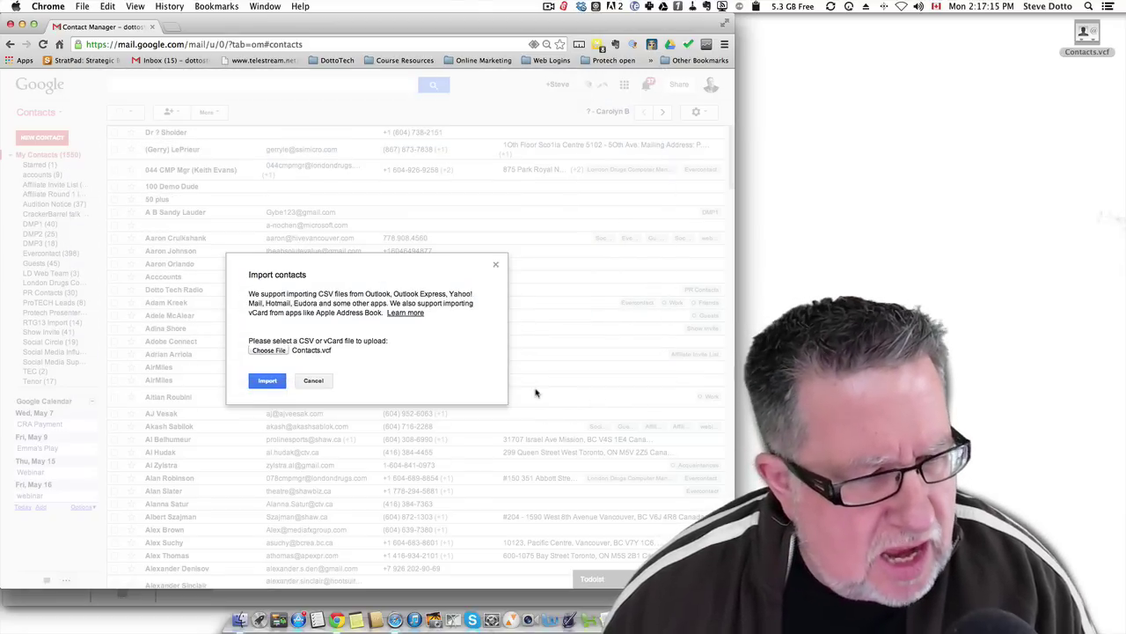
click(272, 383)
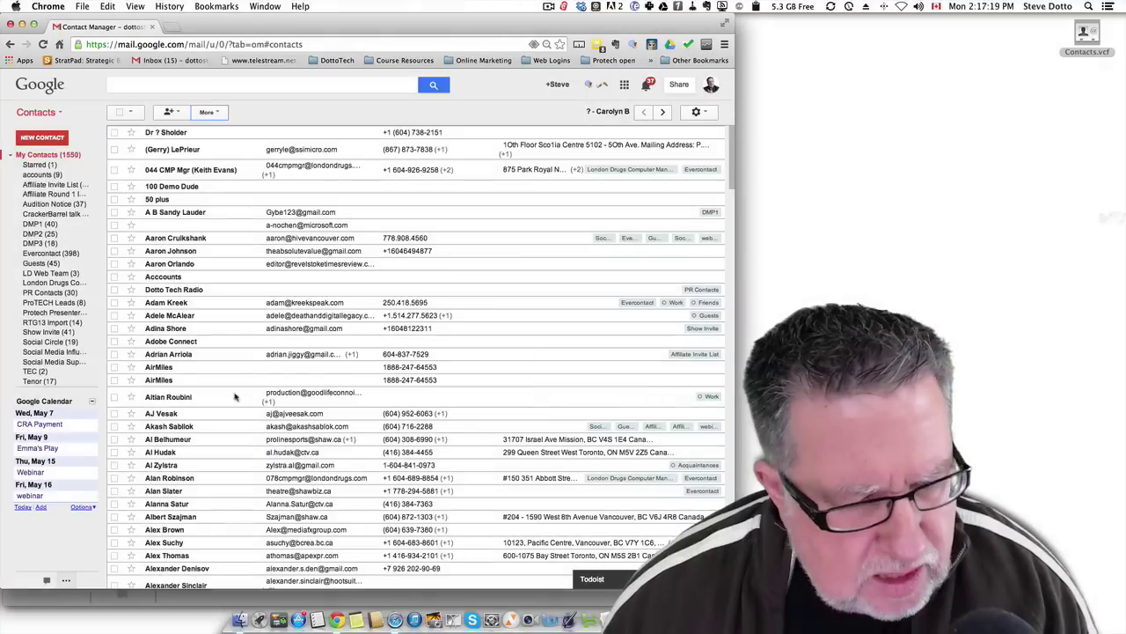